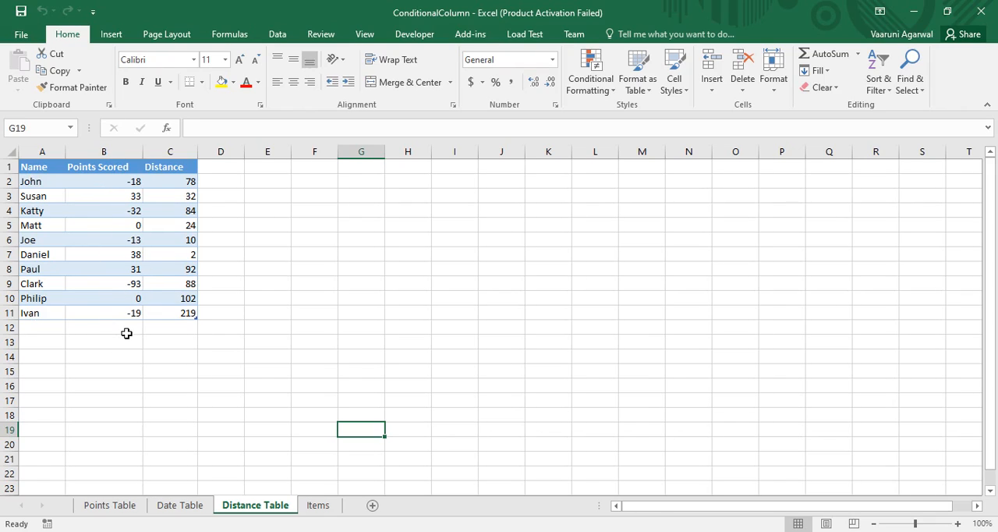
Open the Items sheet of the ConditionalColumn workbook to examine its table
click(841, 531)
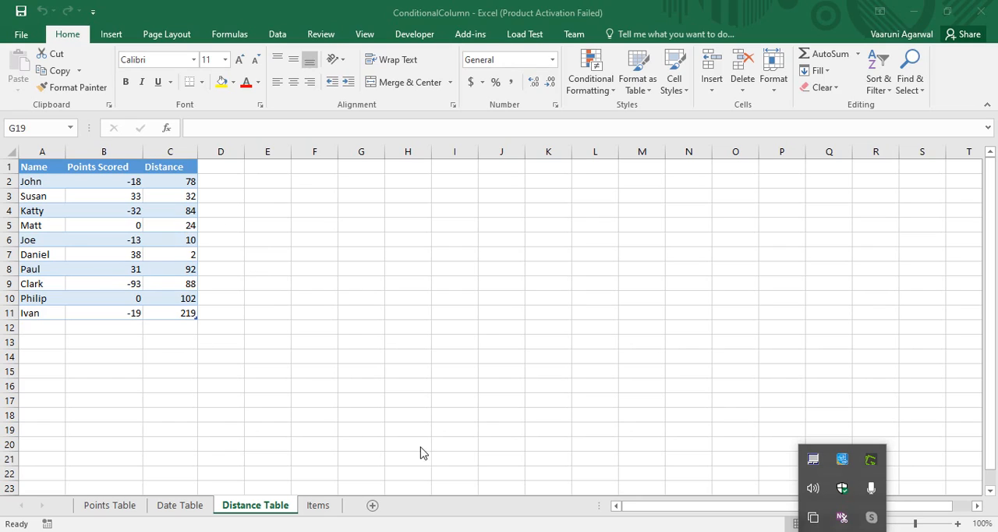
click(329, 508)
click(329, 506)
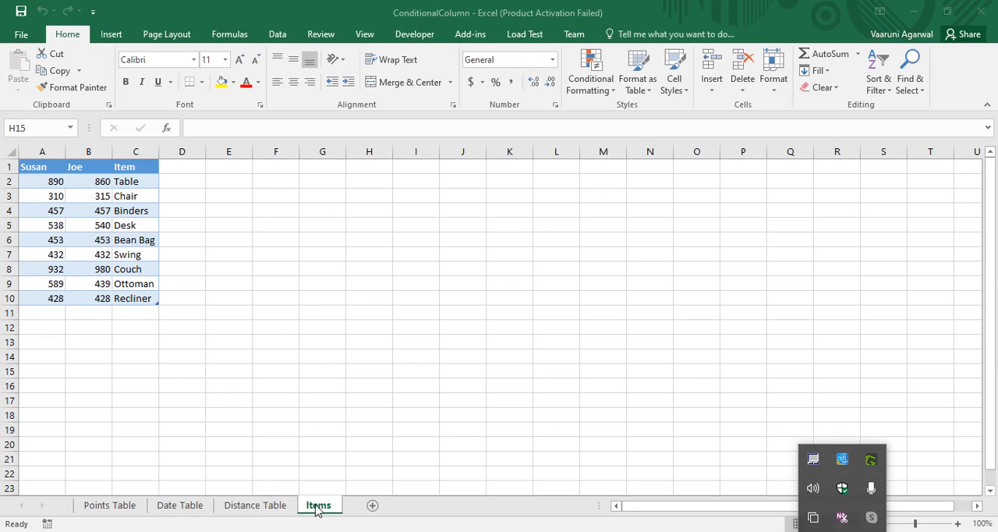
Switch to Power BI Desktop and connect to the recent data source ConditionalColumn.xlsx
click(379, 530)
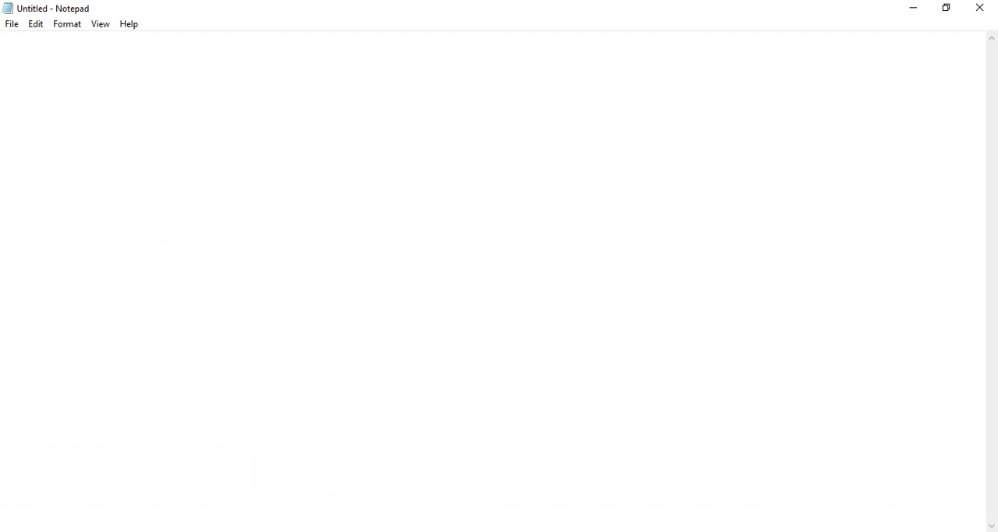
click(913, 8)
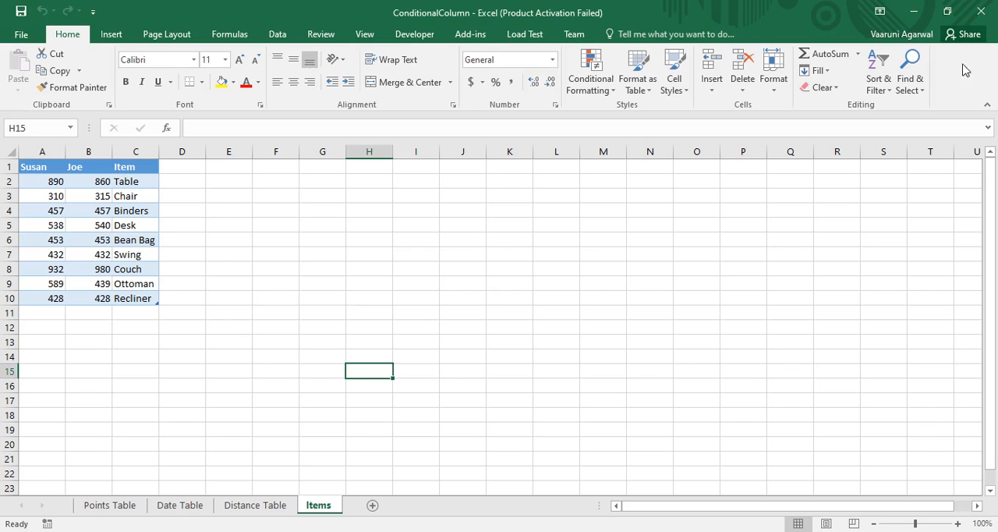
click(975, 14)
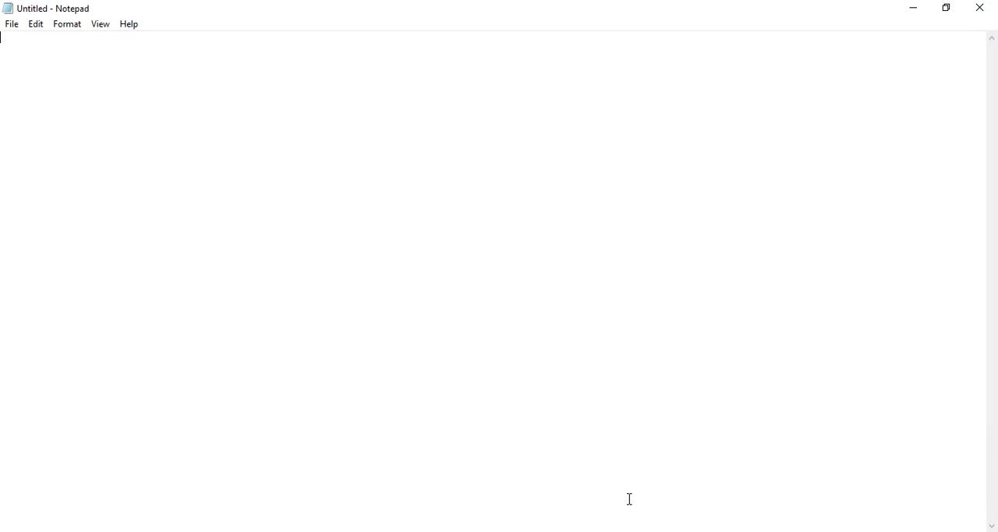
click(613, 529)
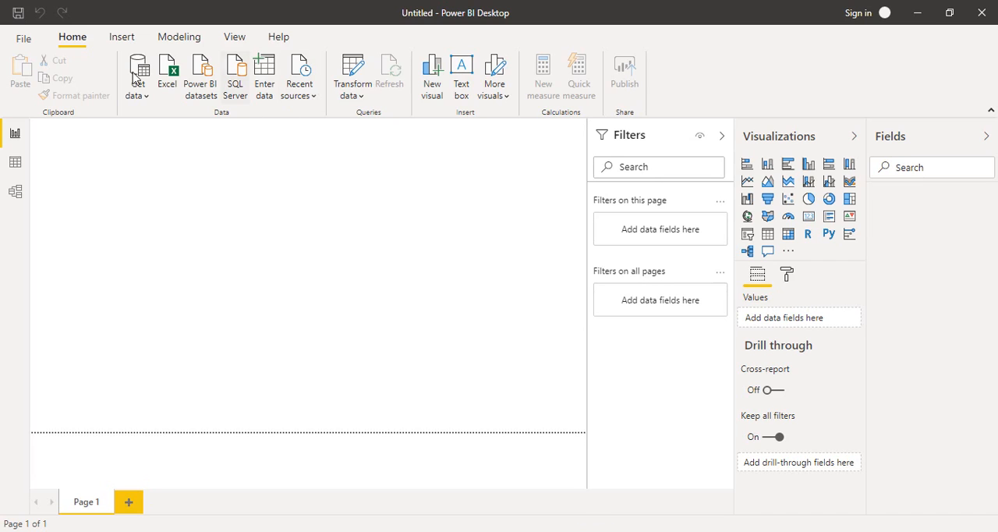
click(310, 102)
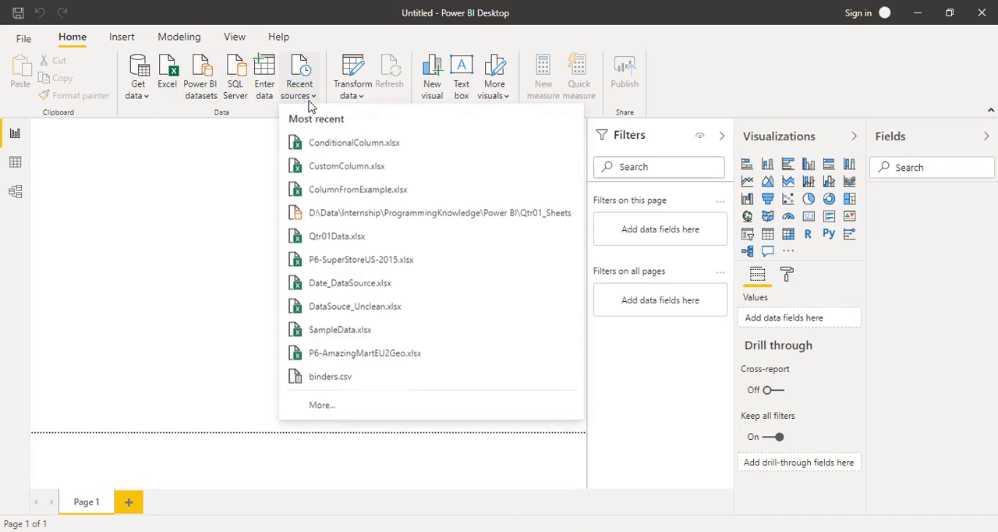
click(340, 153)
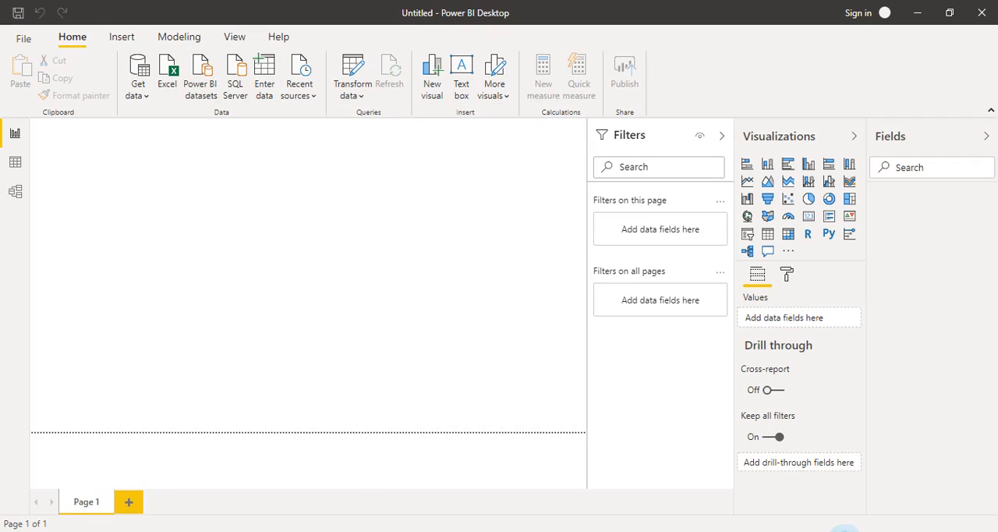
click(845, 530)
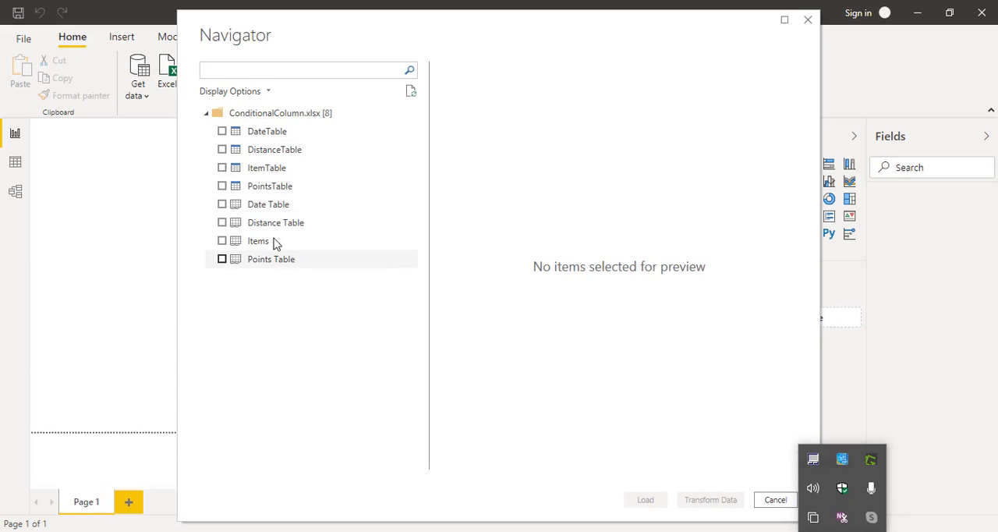
Preview and select DistanceTable and ItemTable from the workbook, and open both in the Power Query Editor for transformation
click(286, 152)
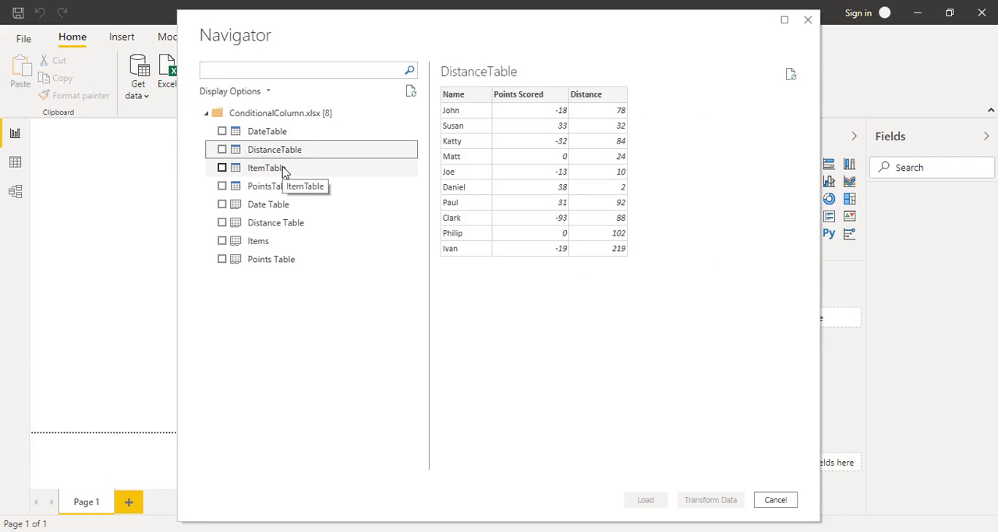
click(282, 173)
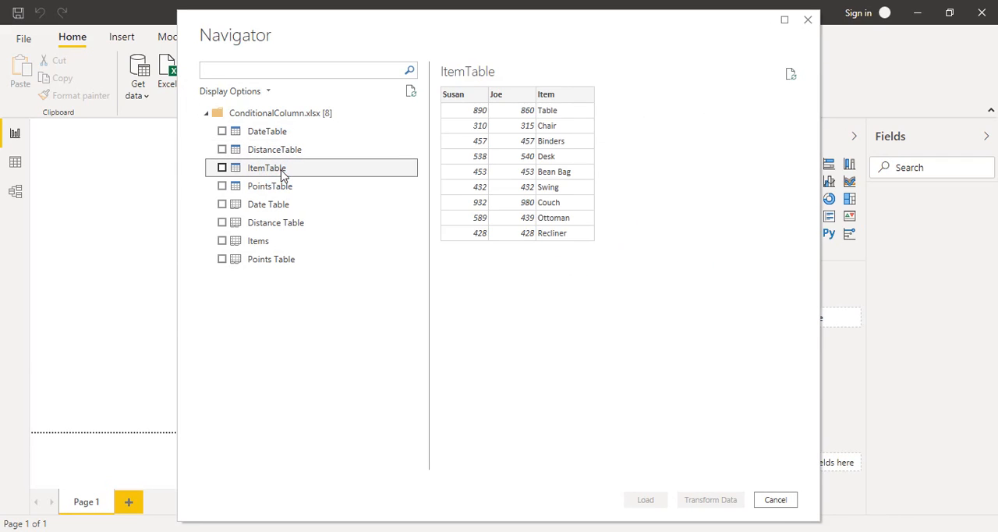
click(222, 149)
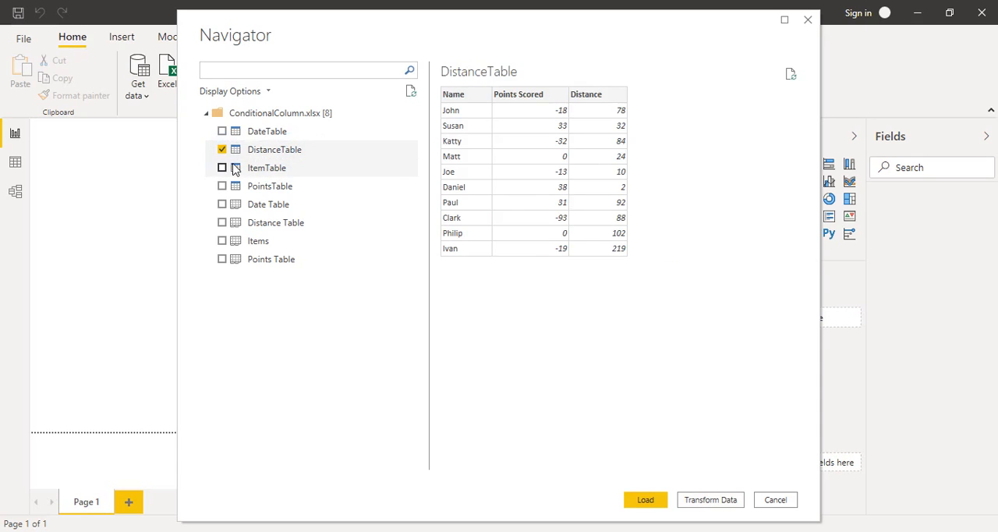
click(223, 168)
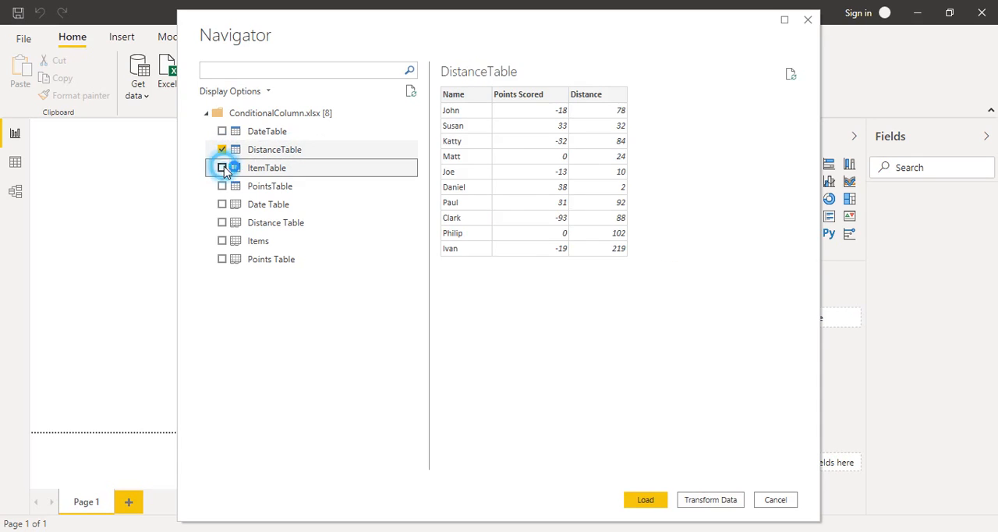
click(702, 503)
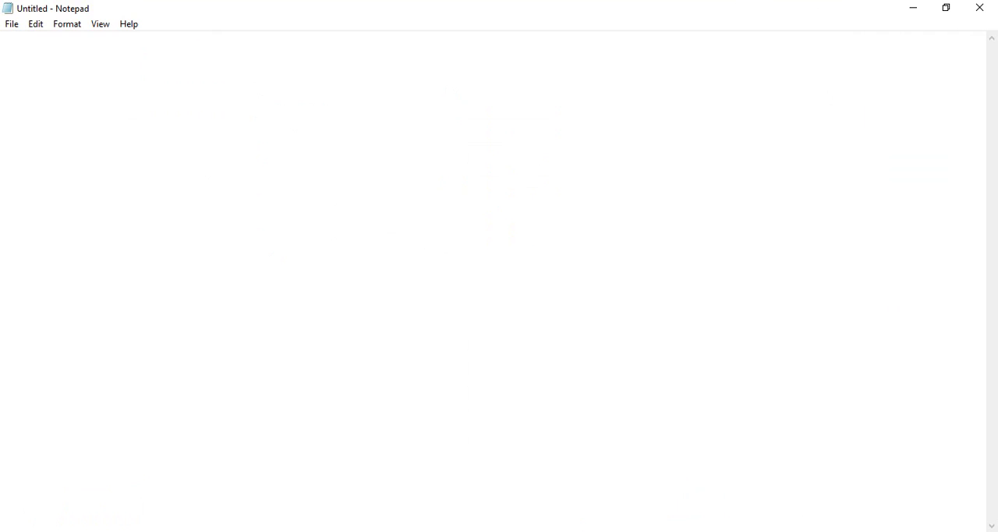
Examine the columns and rows of the DistanceTable query
click(844, 529)
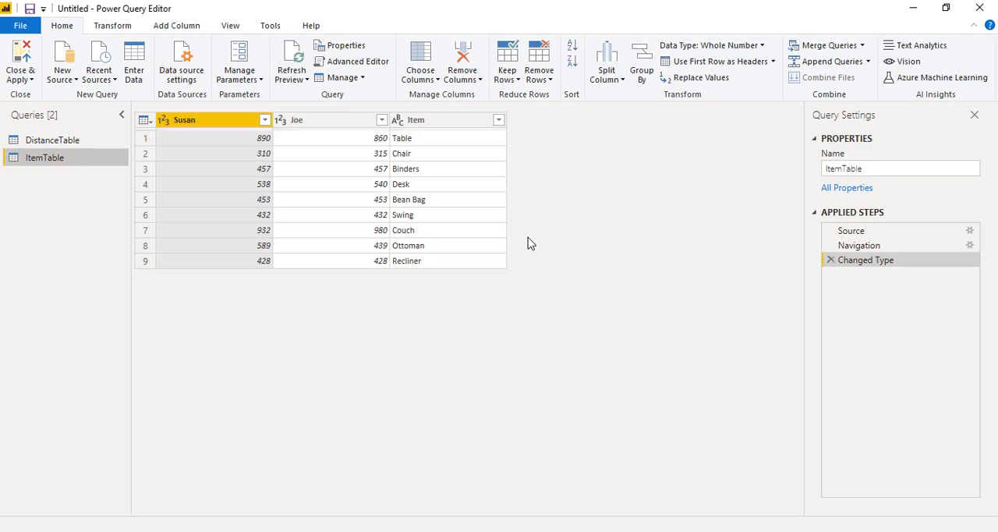
click(842, 530)
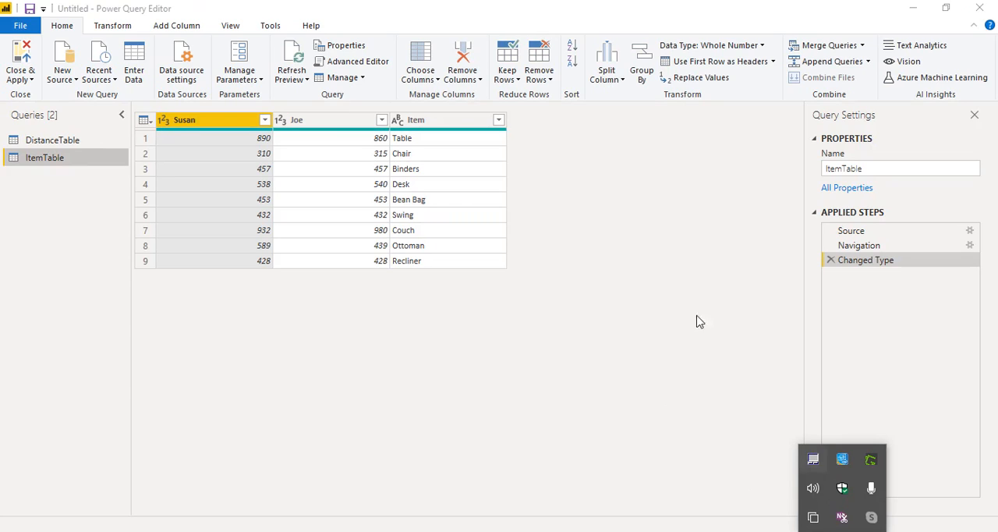
click(51, 144)
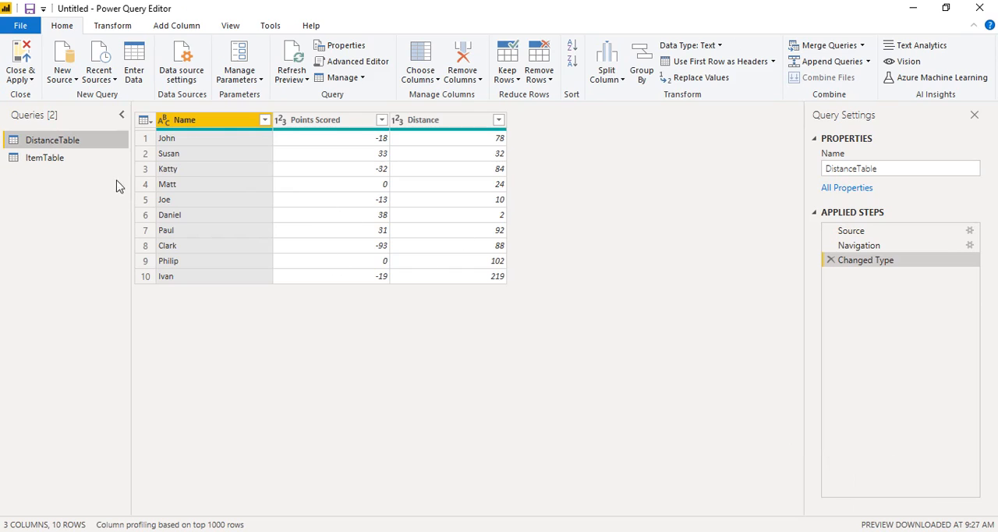
click(841, 531)
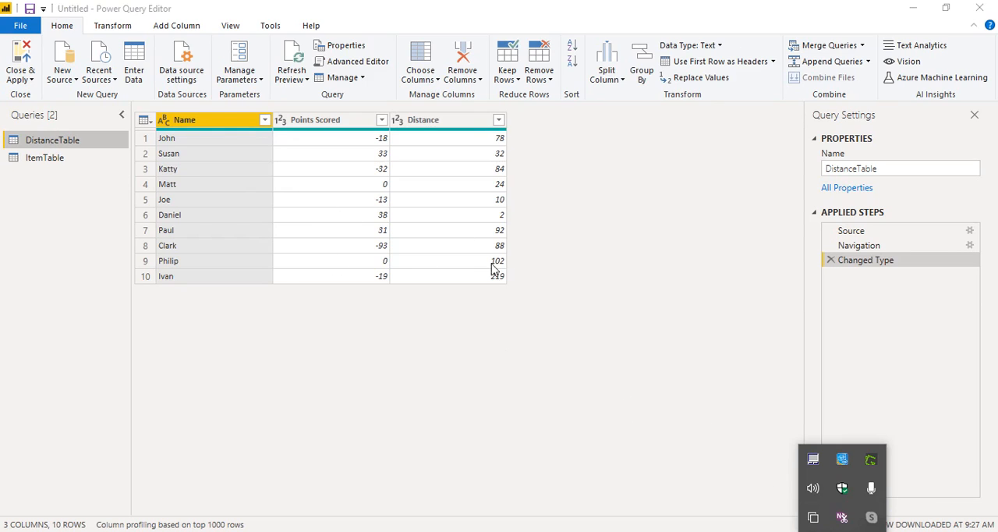
In the ItemTable query, begin a new conditional column and name it Result
click(81, 159)
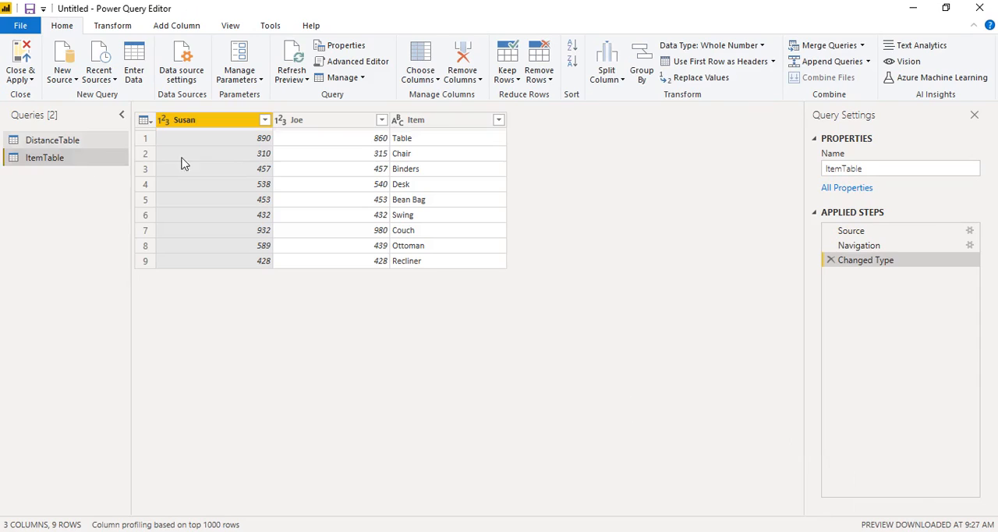
click(842, 530)
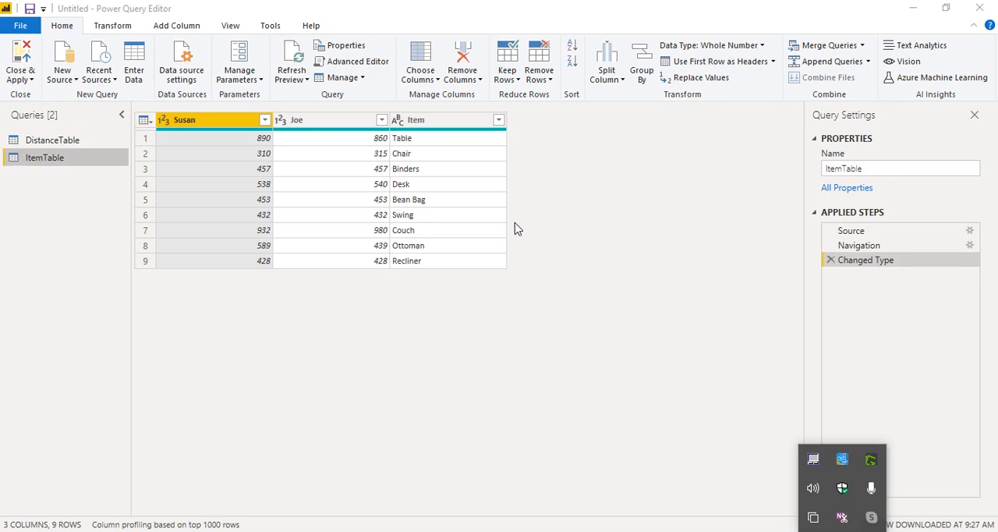
click(189, 30)
click(209, 48)
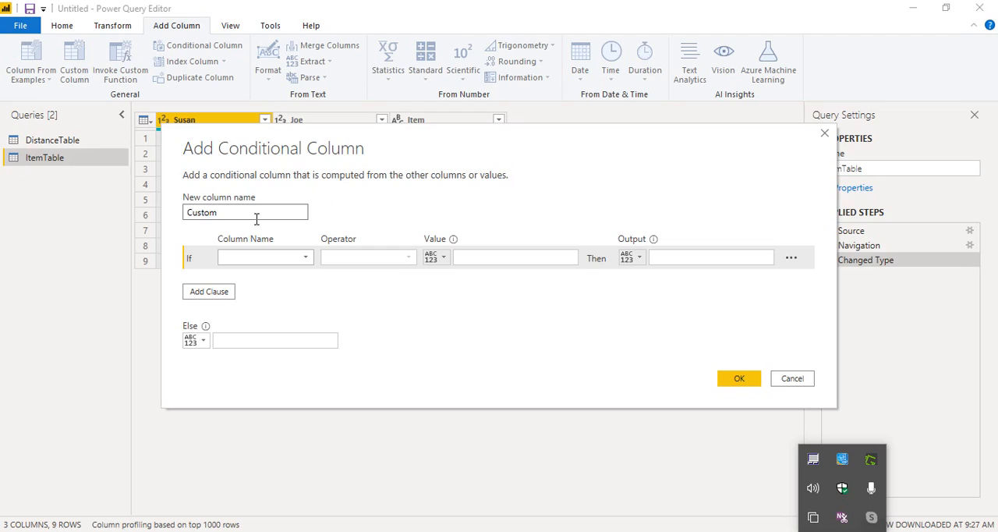
drag(264, 212, 197, 182)
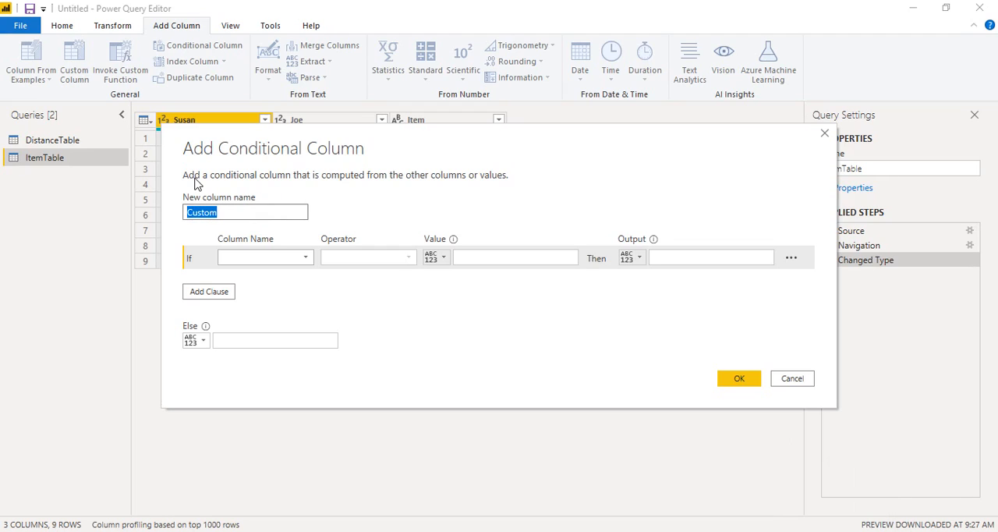
text(Result)
click(365, 138)
drag(365, 139, 351, 210)
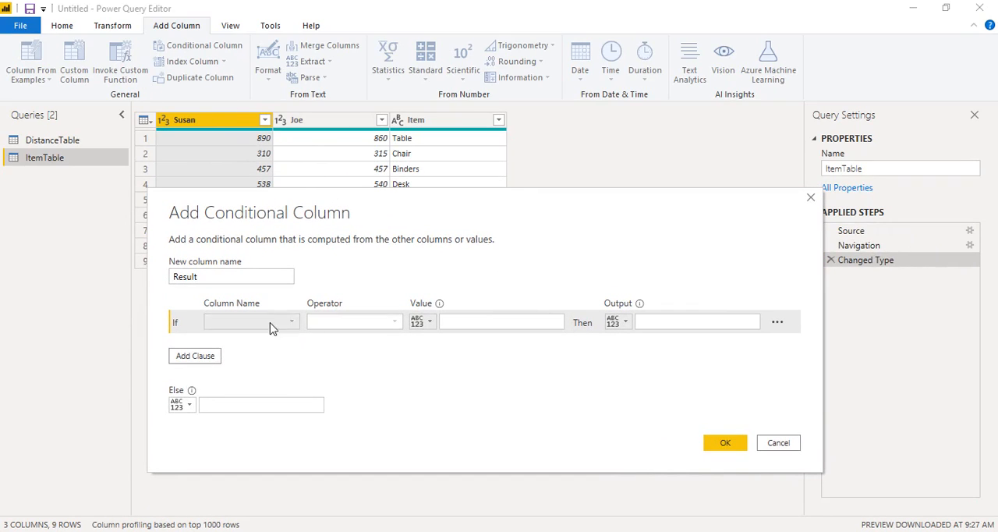
Set the If clause to test whether the first number column equals the second number column, comparing against a column instead of a value
click(289, 321)
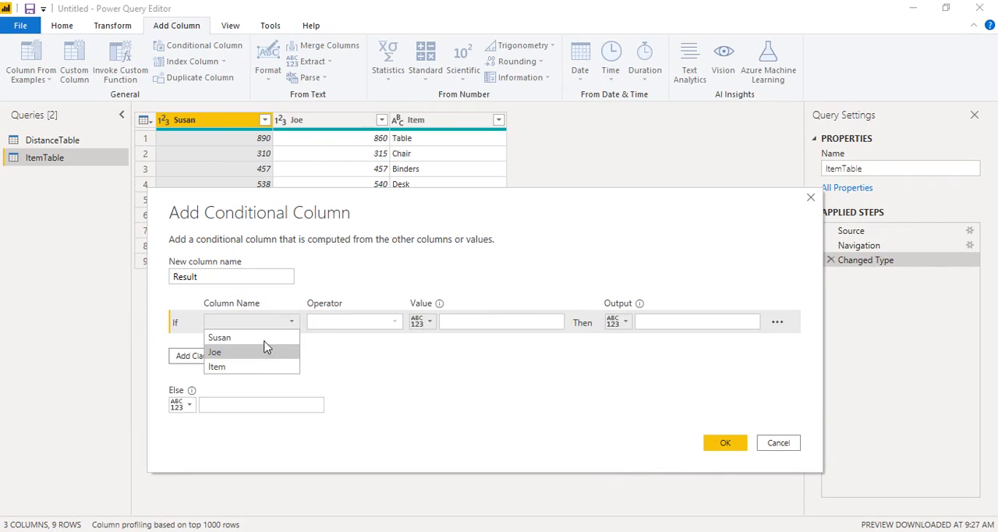
click(264, 336)
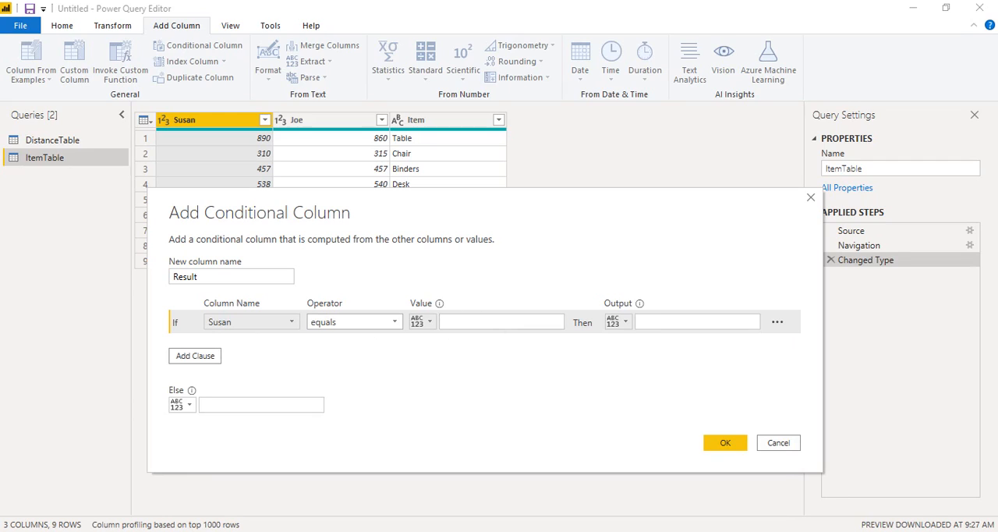
click(841, 531)
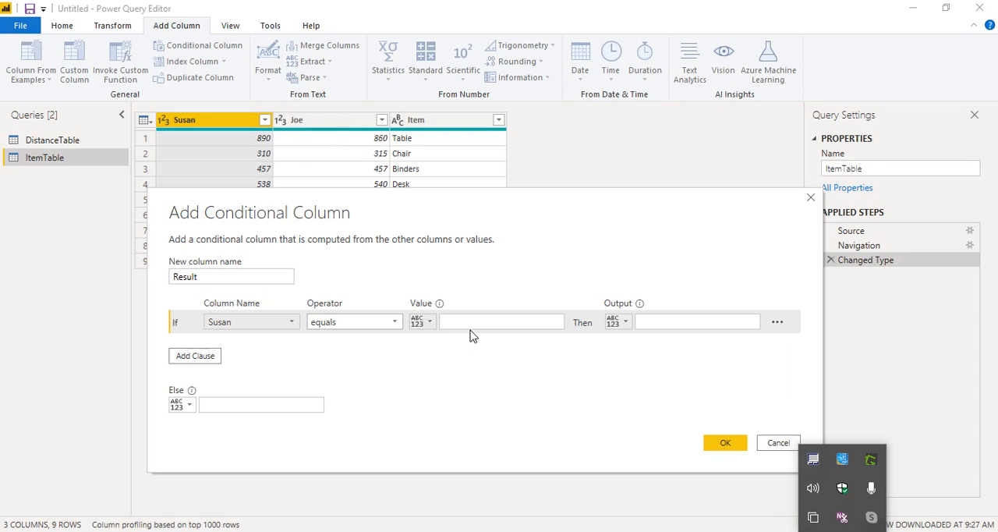
click(428, 322)
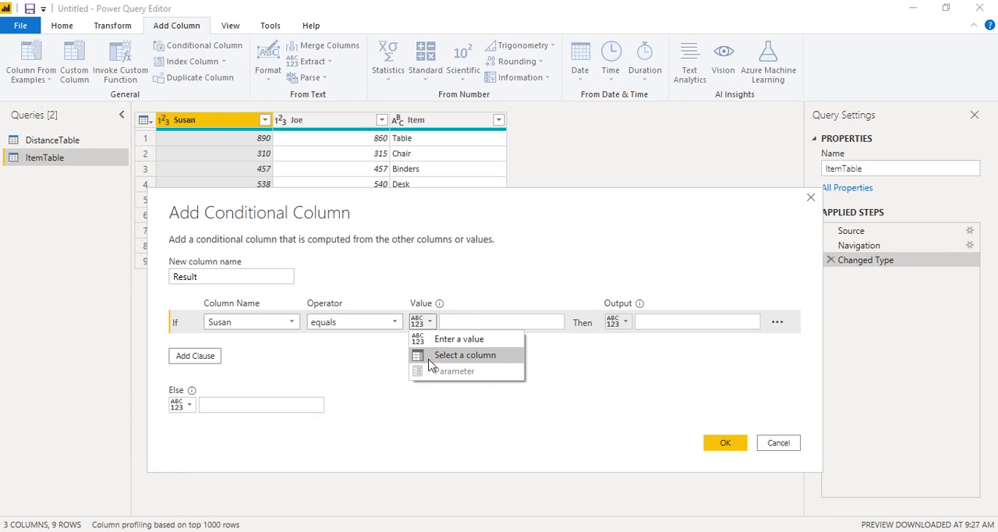
click(460, 354)
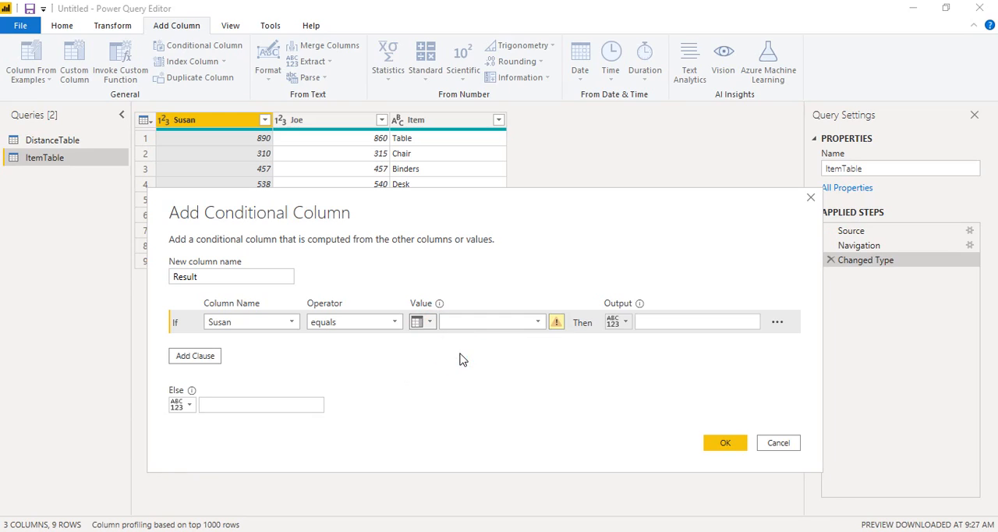
click(538, 321)
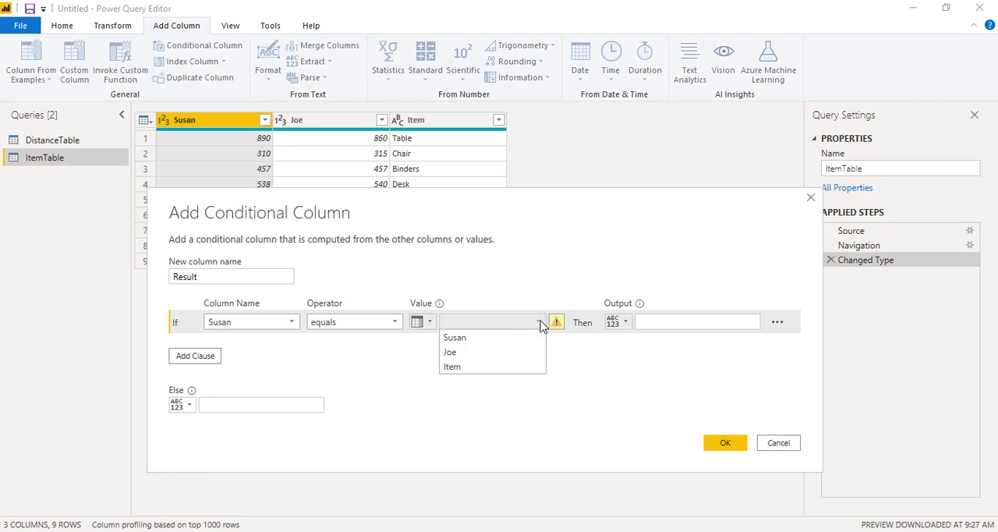
click(452, 352)
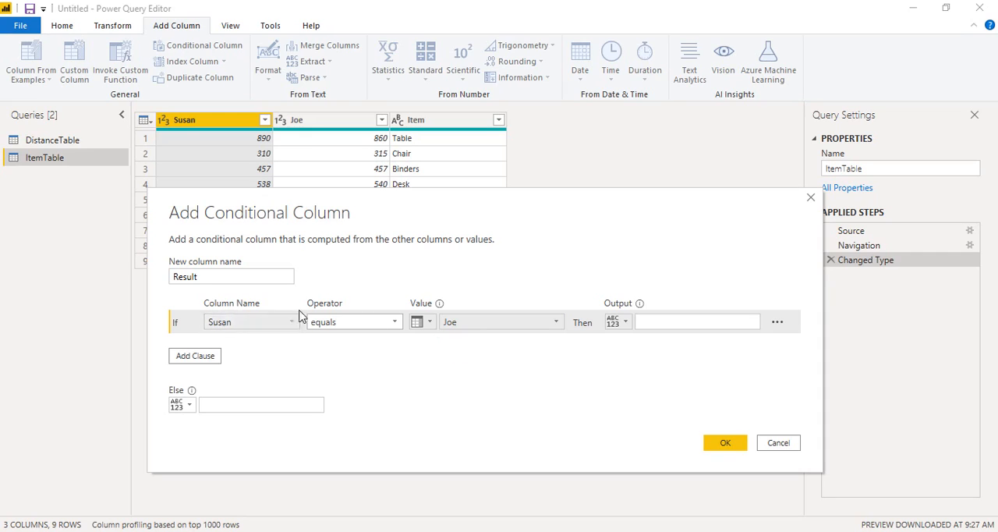
Set the clause's output to Same and the Else output to Different, and add the conditional column
click(660, 320)
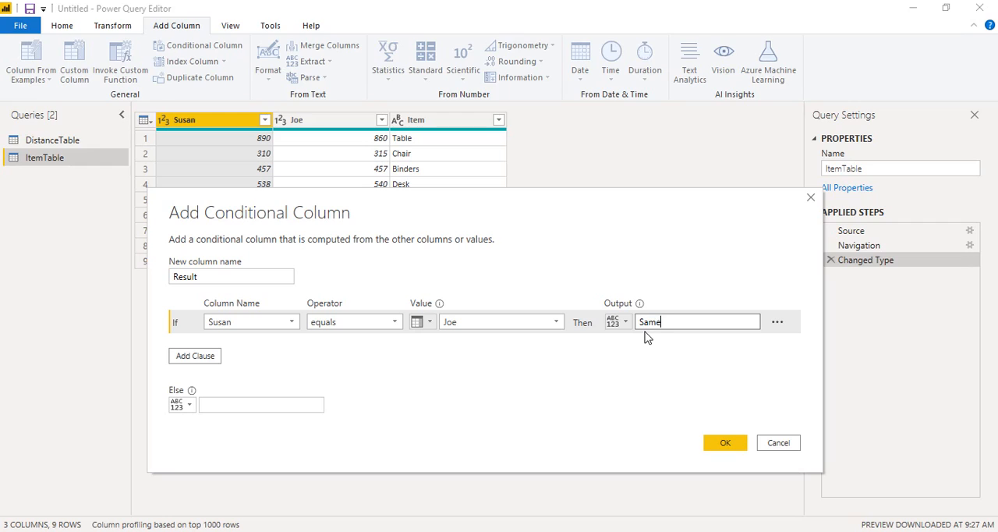
click(234, 402)
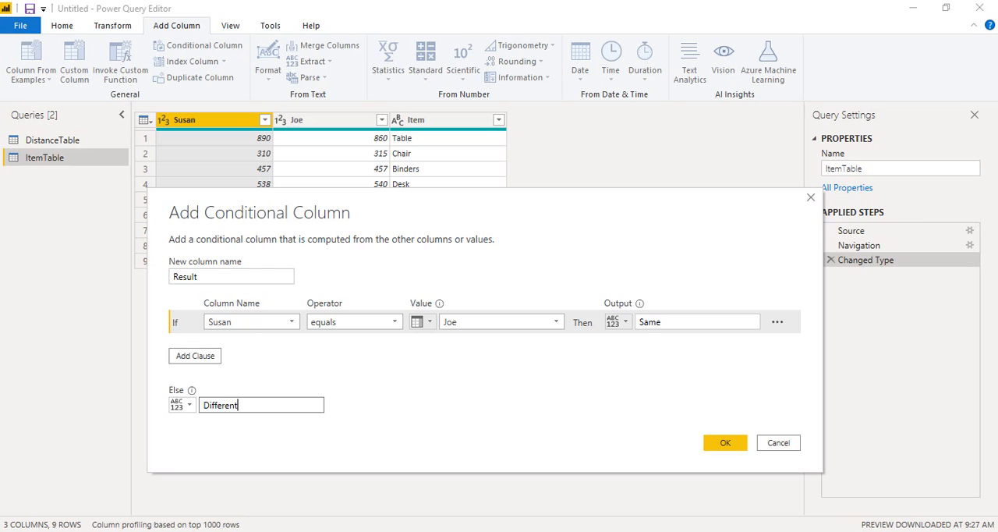
click(727, 446)
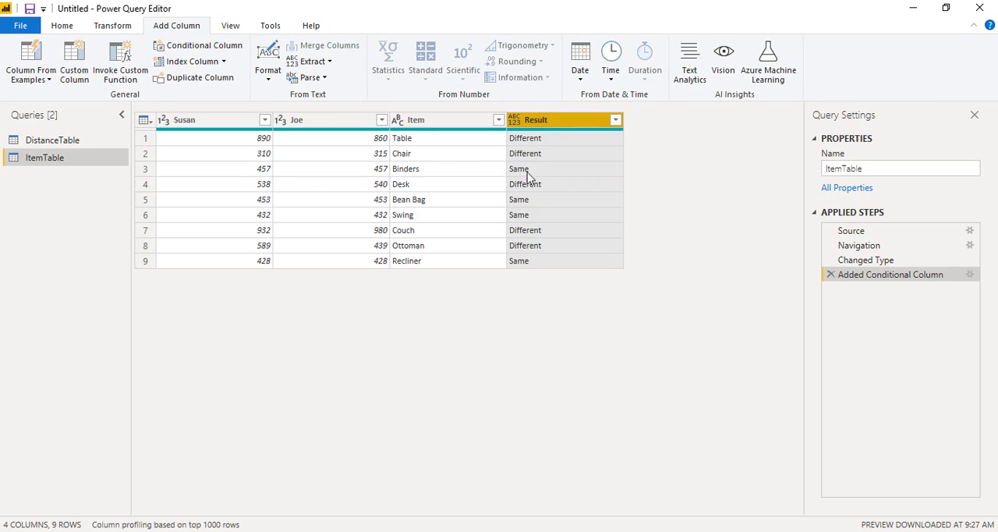
click(853, 531)
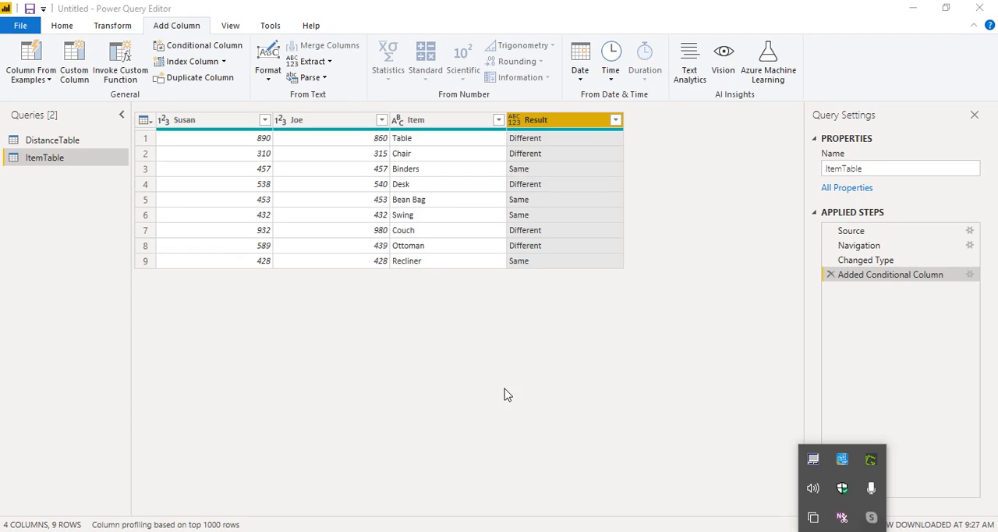
In the DistanceTable query, begin a new conditional column and name it Transport
click(90, 136)
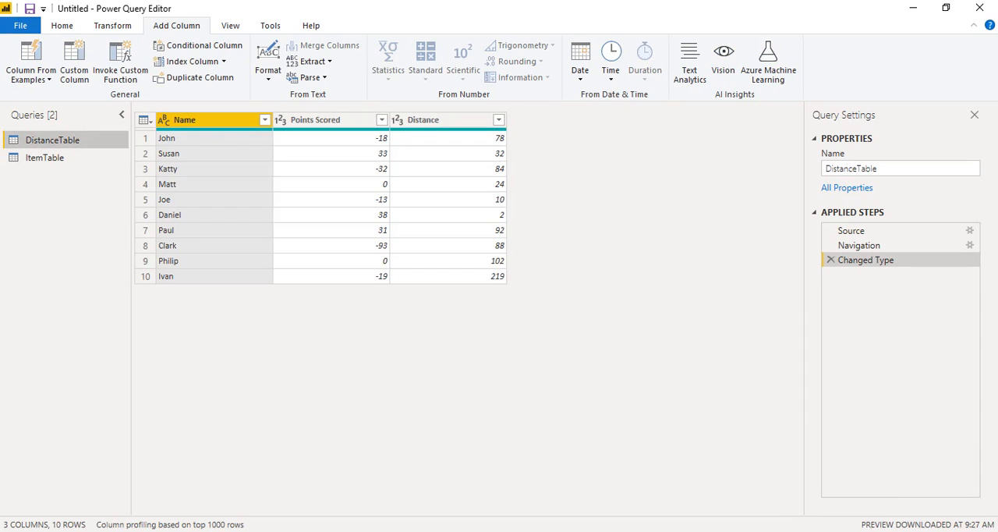
click(842, 530)
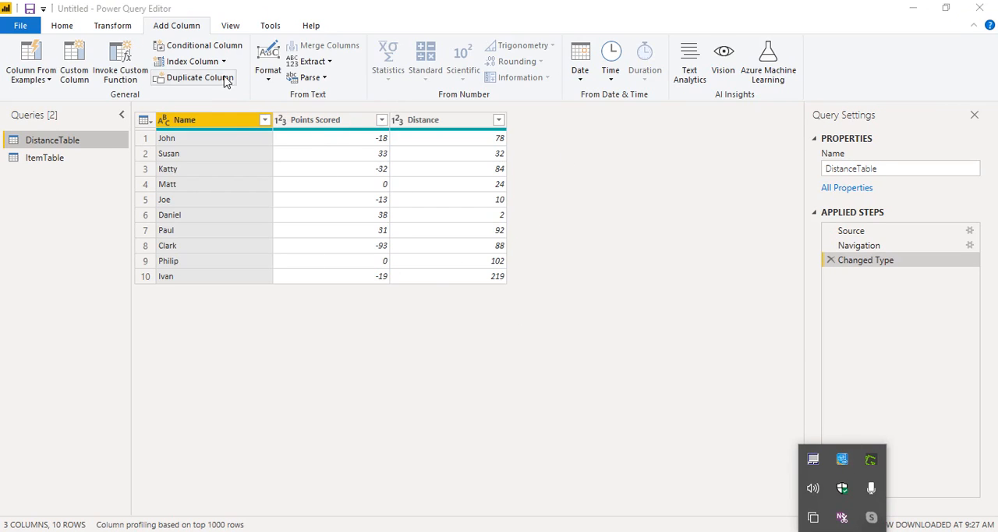
click(238, 47)
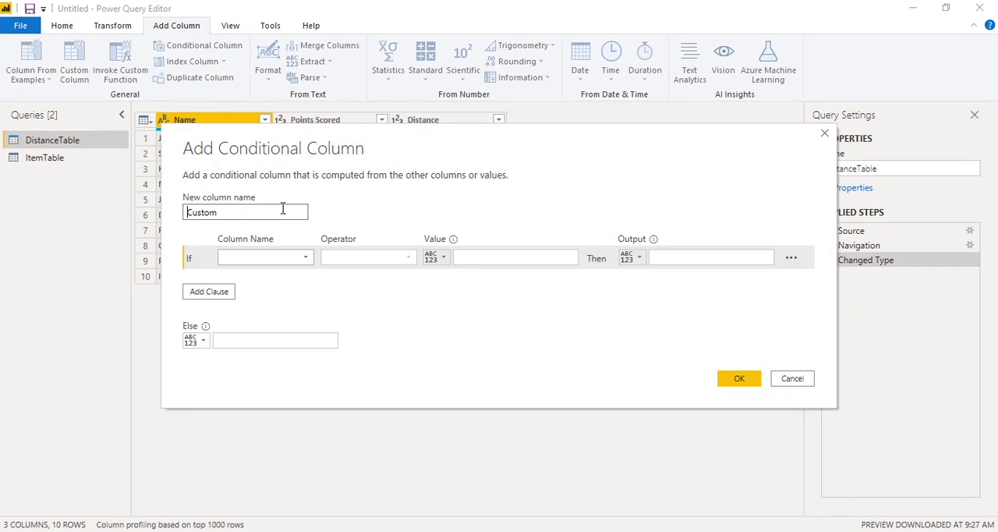
double_click(284, 213)
text(Transport)
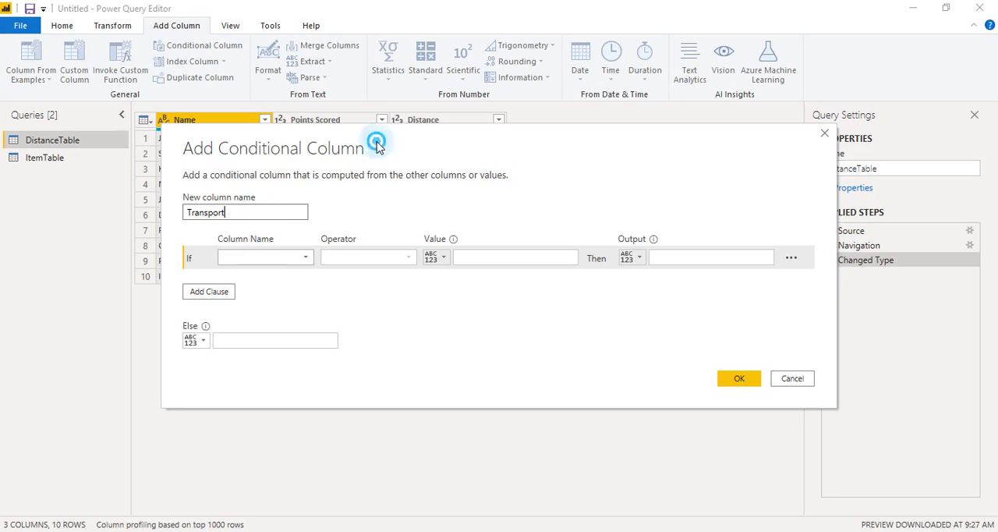
drag(379, 147, 426, 263)
Set the If clause to output NO when Points Scored is less than 0
click(353, 375)
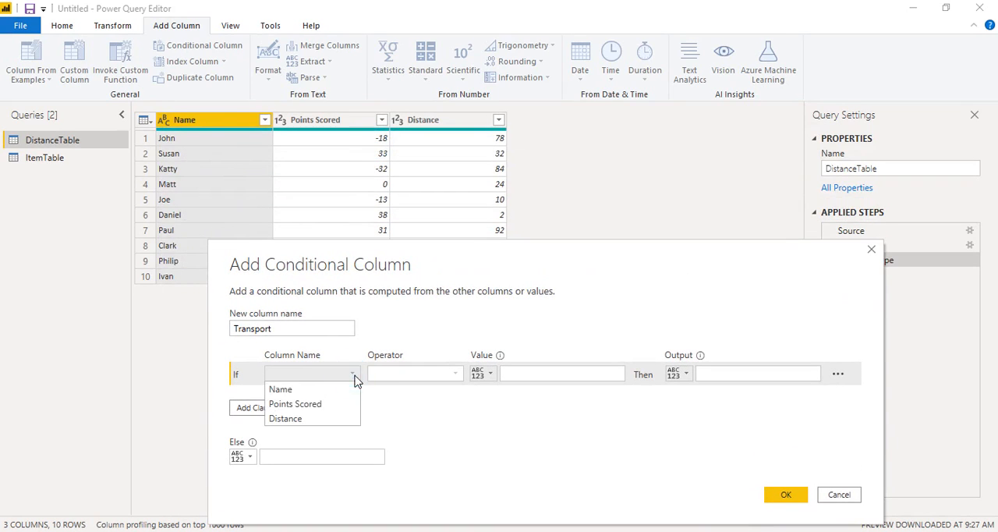
click(341, 405)
click(456, 374)
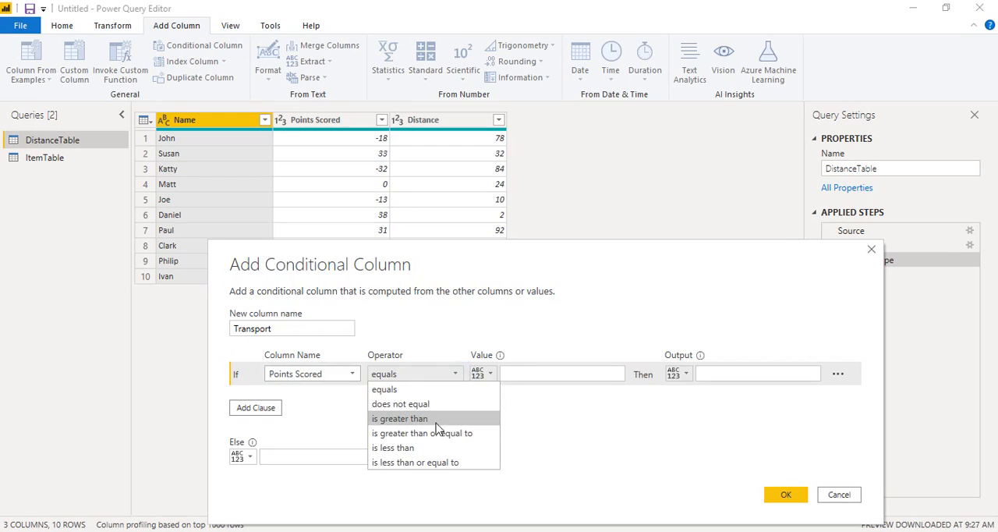
click(436, 419)
click(579, 373)
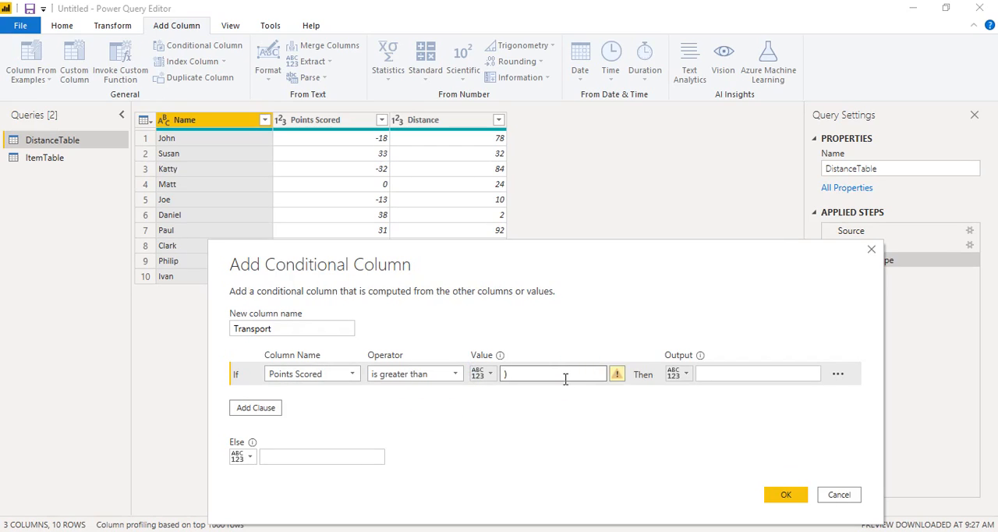
text(0)
click(843, 531)
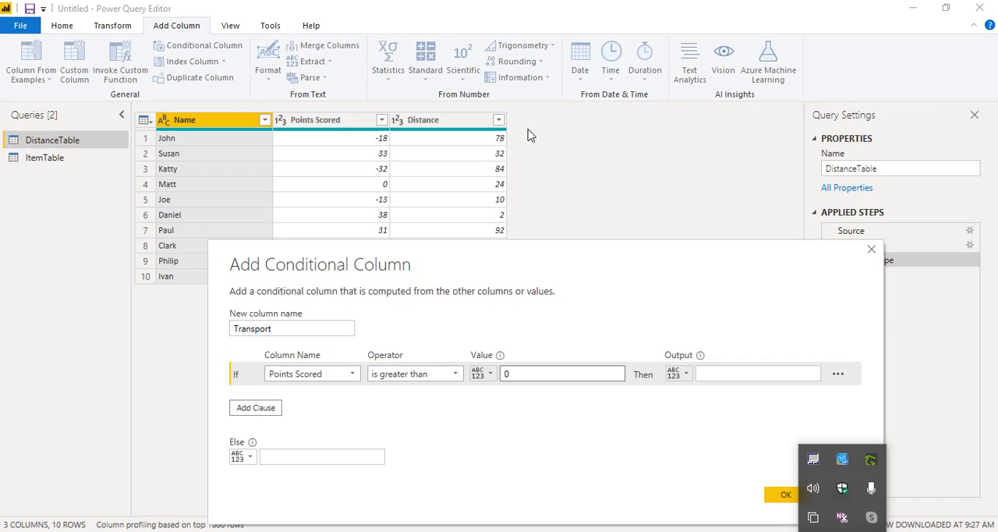
click(455, 374)
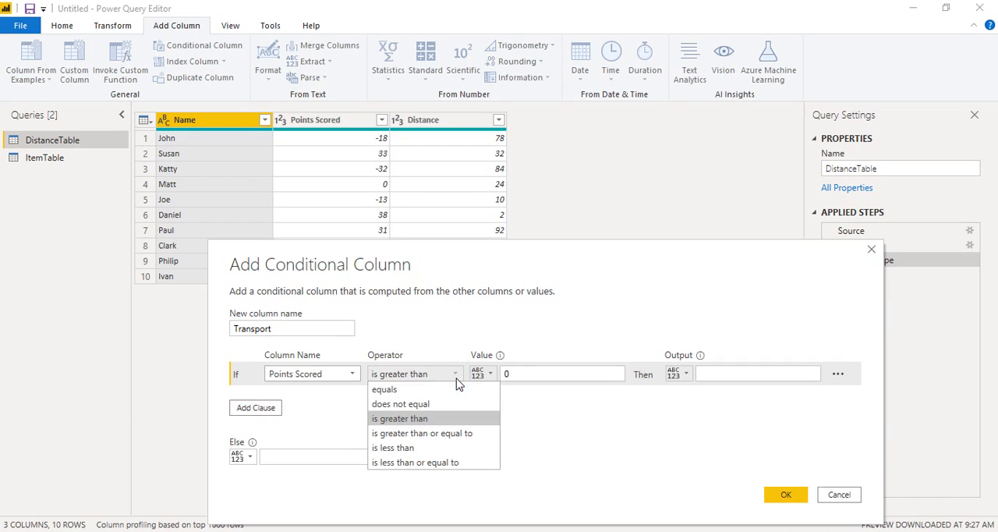
click(401, 451)
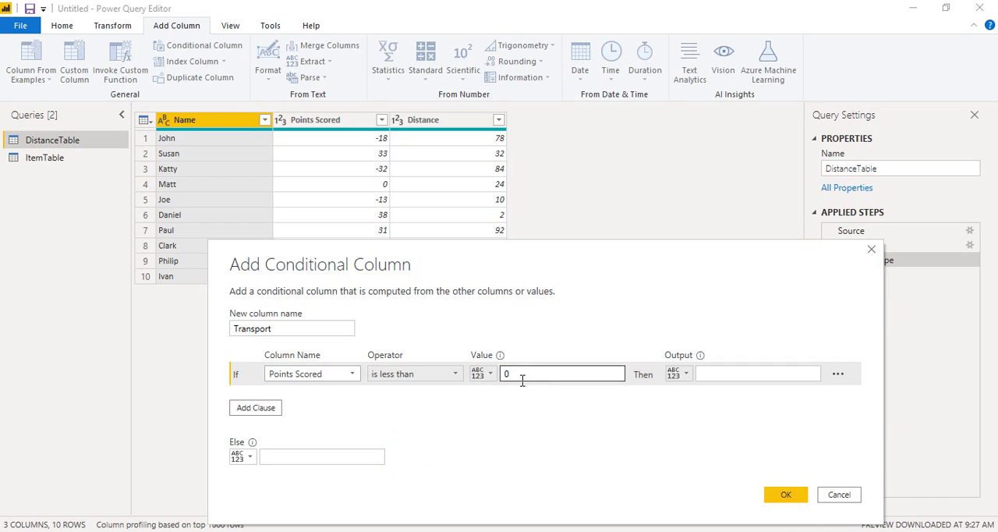
click(730, 374)
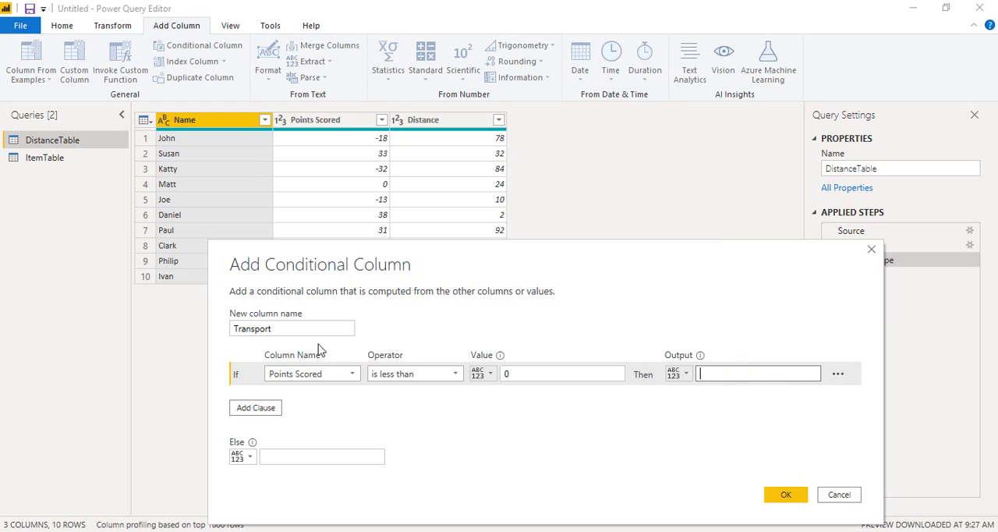
text(NO)
click(291, 454)
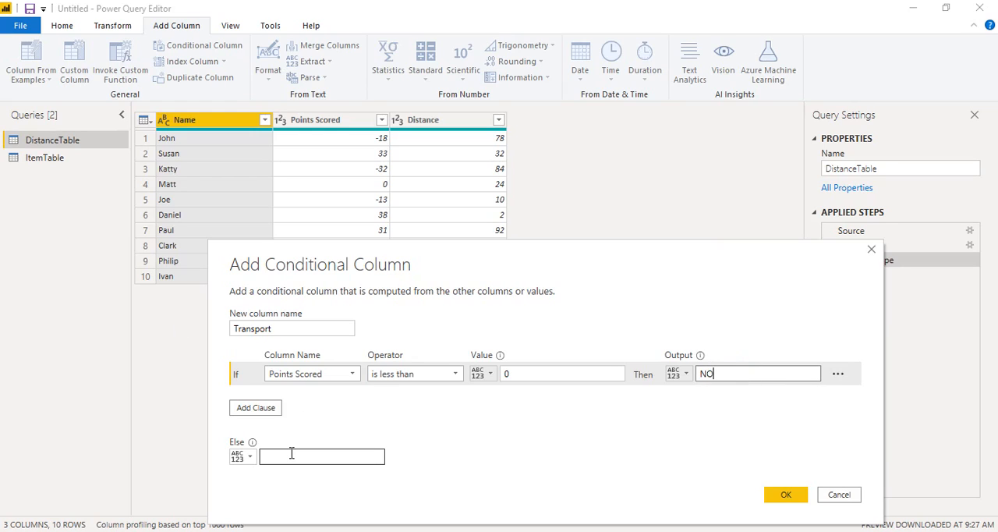
Add an Else If clause that outputs NO when Points Scored equals 0
click(257, 408)
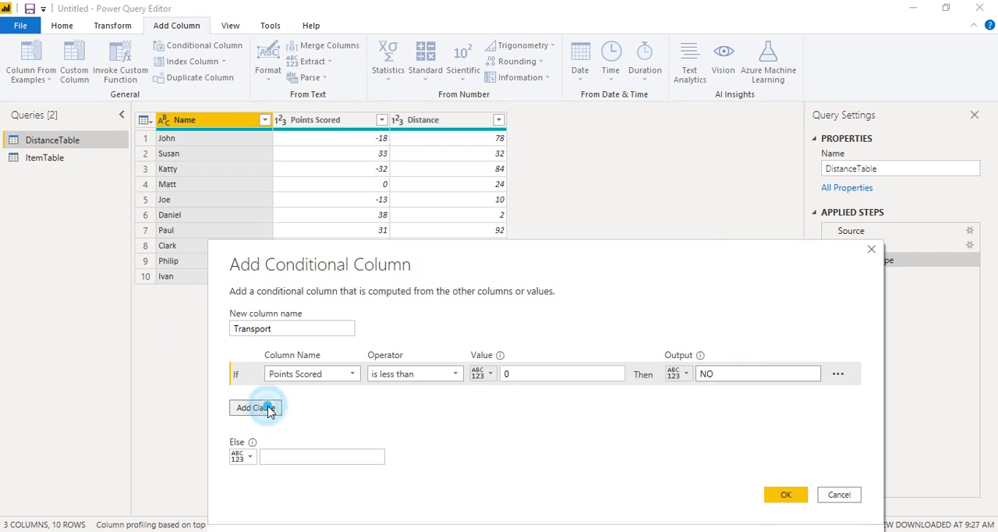
click(355, 399)
click(334, 427)
click(529, 398)
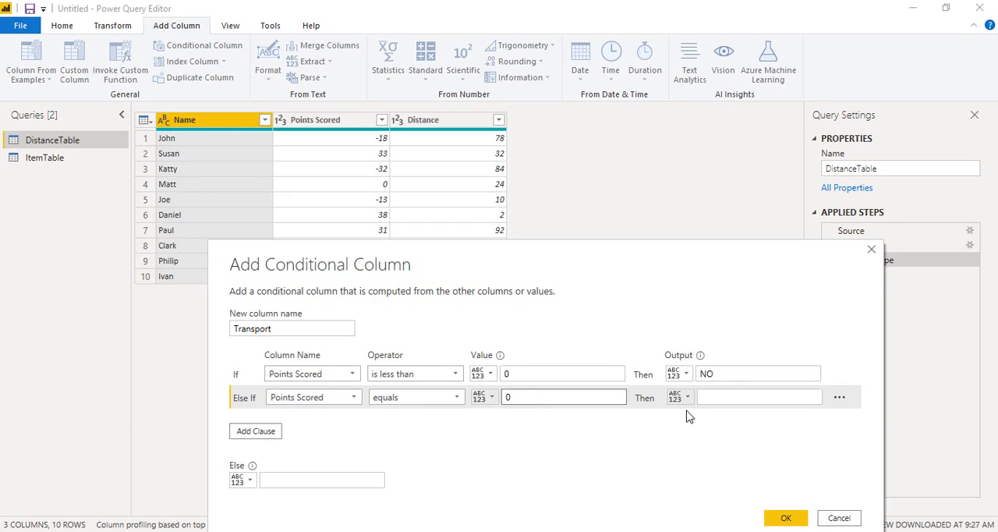
click(717, 397)
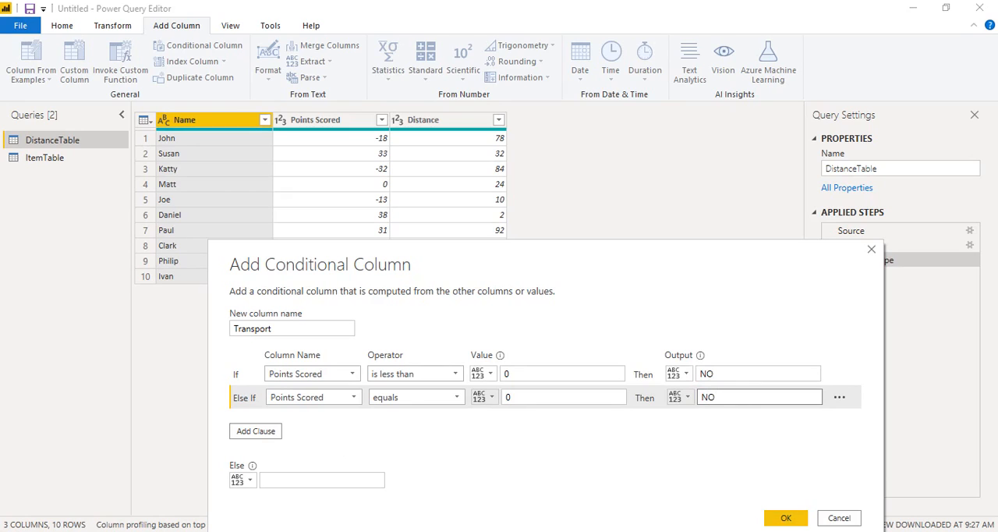
click(848, 530)
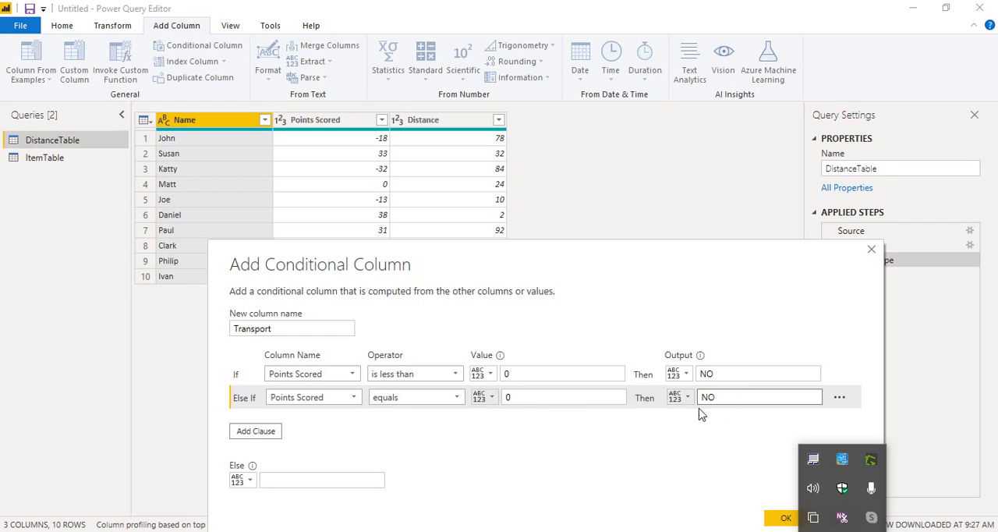
click(334, 484)
Add another Else If clause that outputs YES when Distance is less than or equal to 50
click(251, 433)
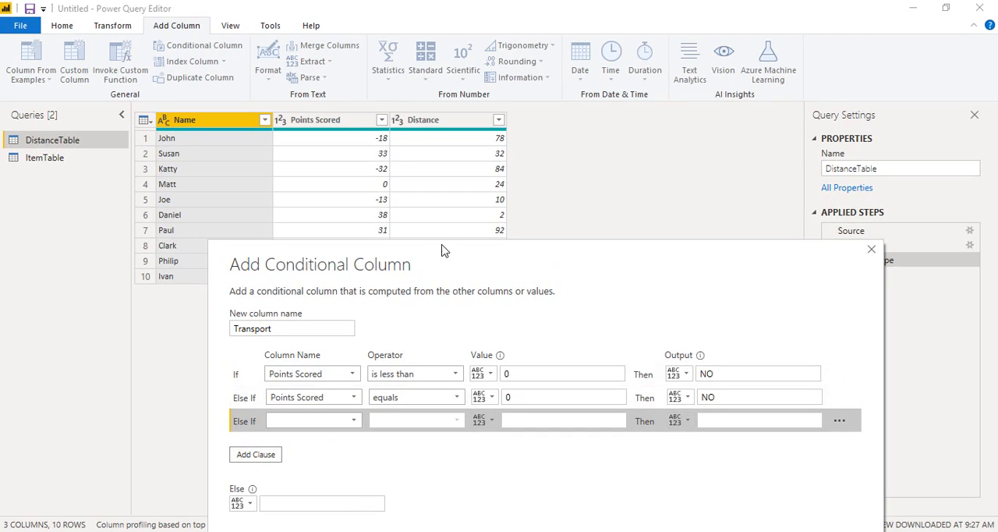
drag(457, 259, 506, 202)
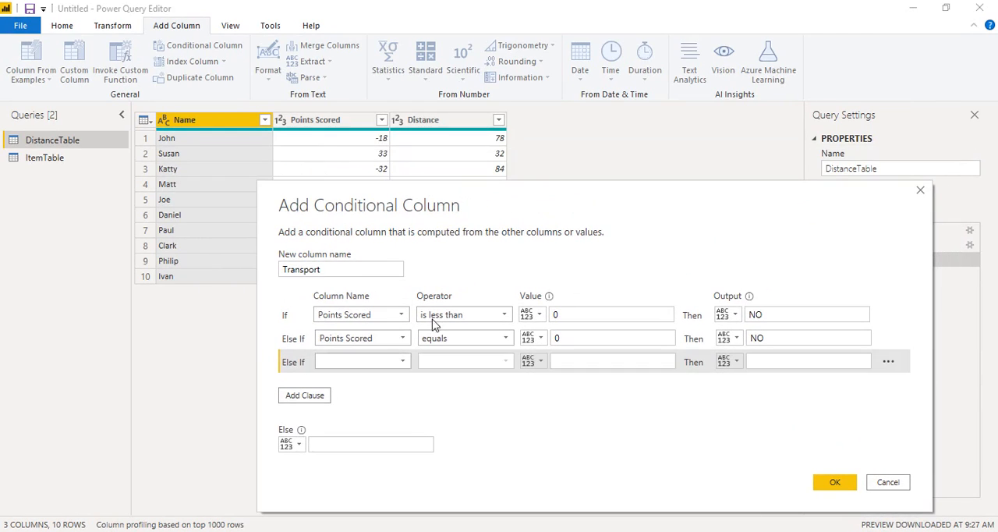
click(402, 362)
click(394, 406)
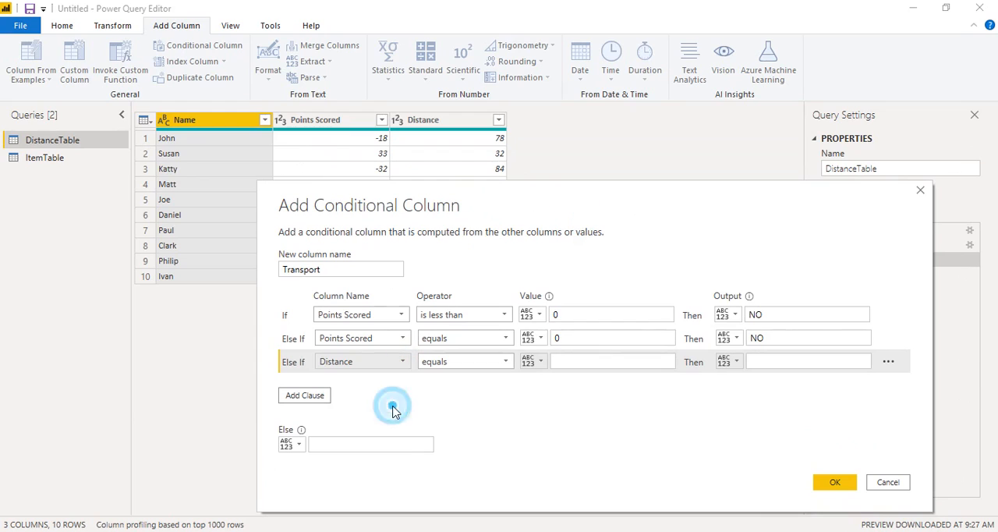
click(505, 362)
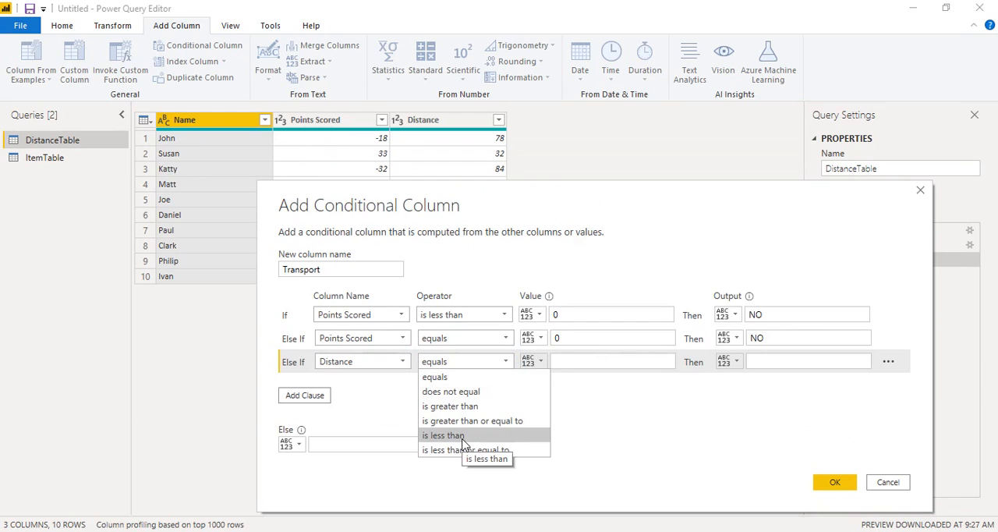
click(463, 436)
click(505, 362)
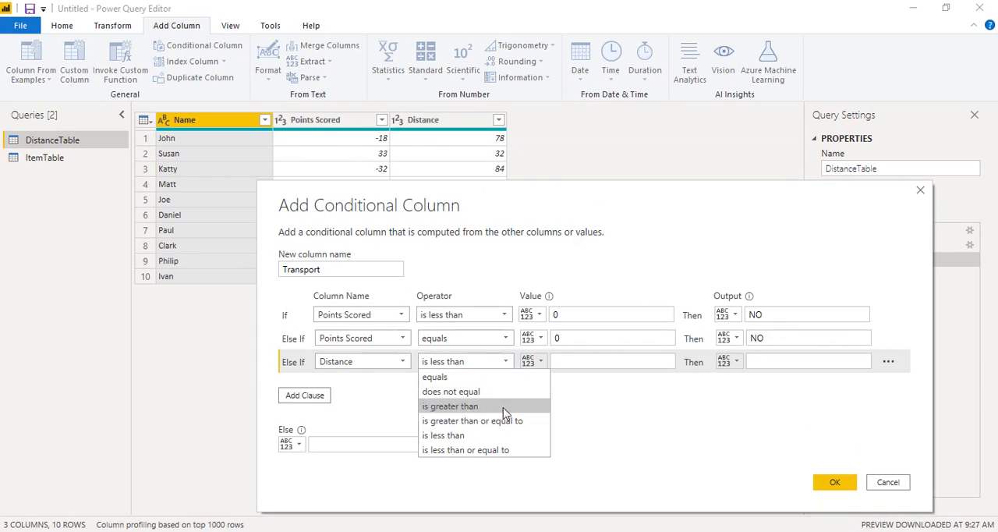
click(500, 449)
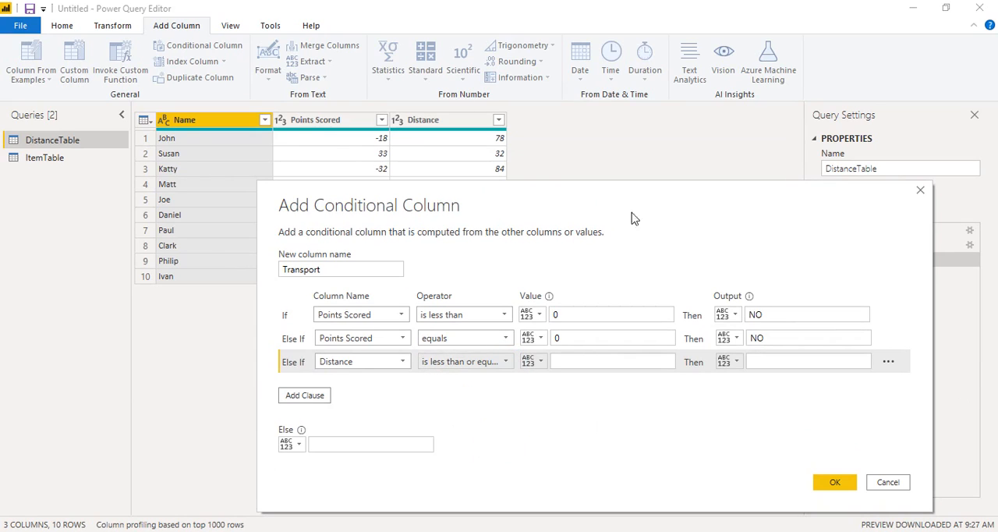
click(634, 360)
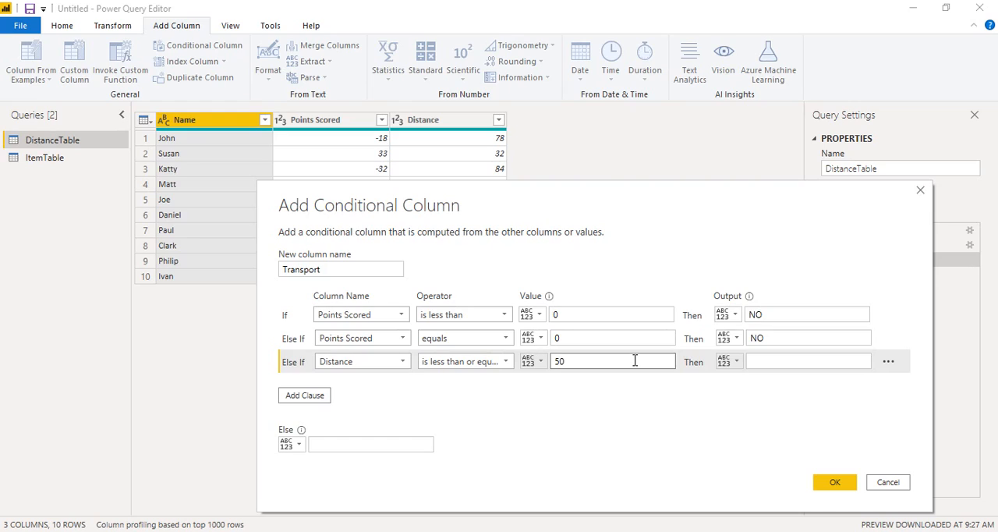
text(50)
click(758, 358)
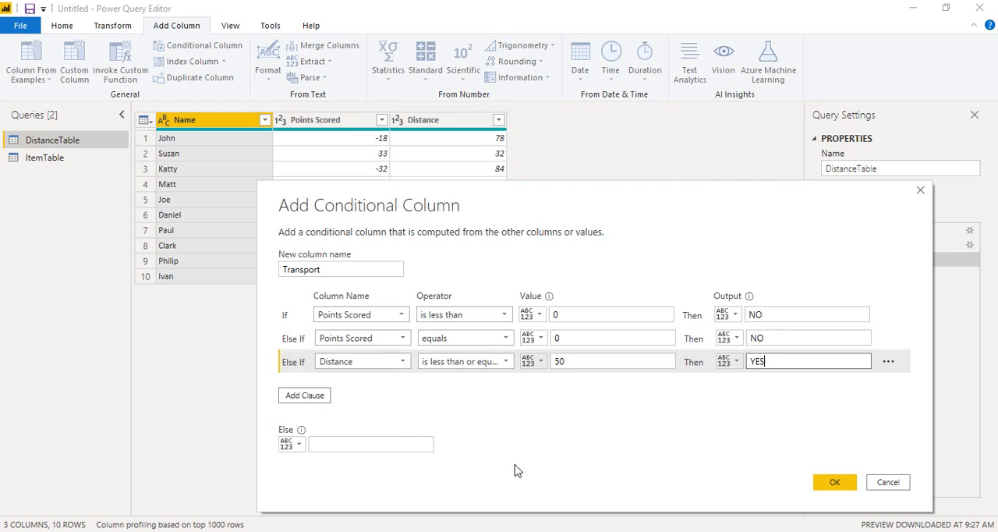
Set the Else output to NO and add the Transport conditional column to DistanceTable
click(393, 443)
text(NO)
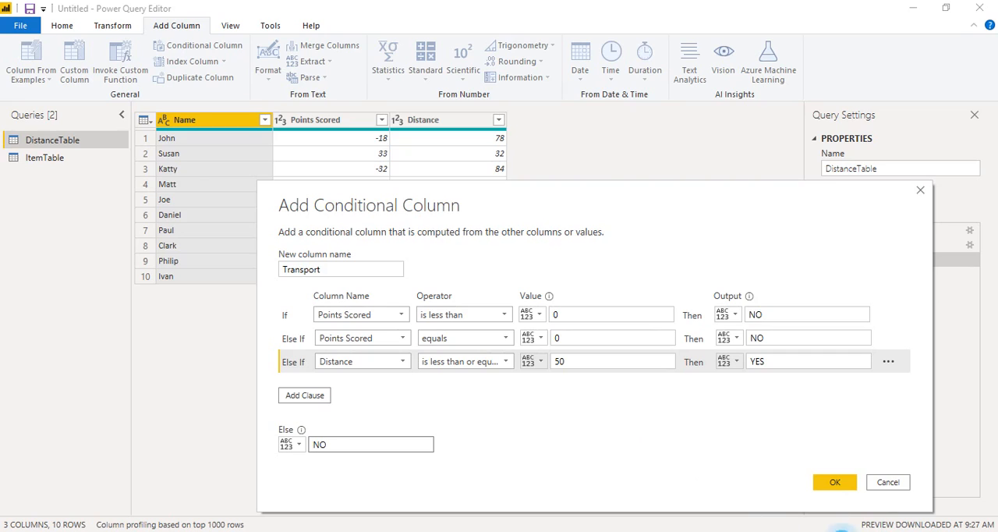
click(842, 530)
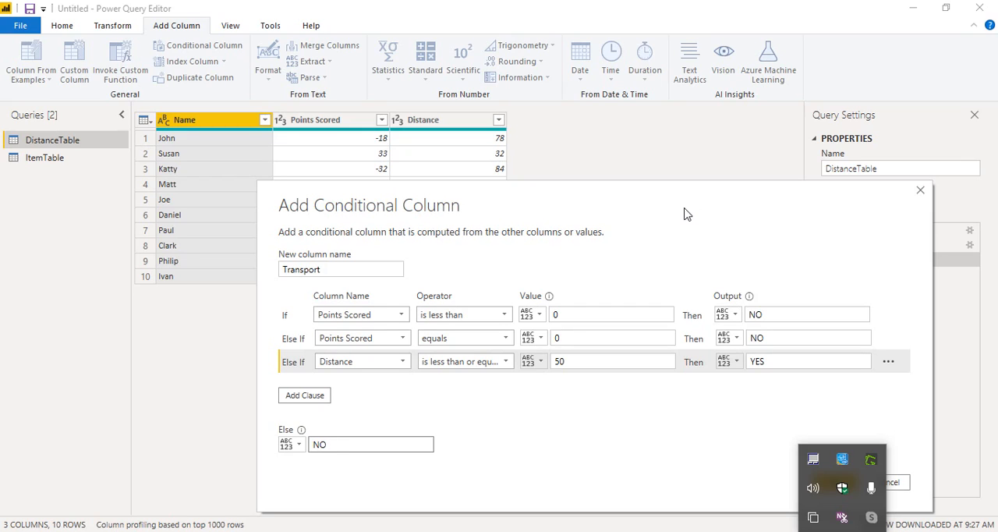
drag(689, 196, 626, 125)
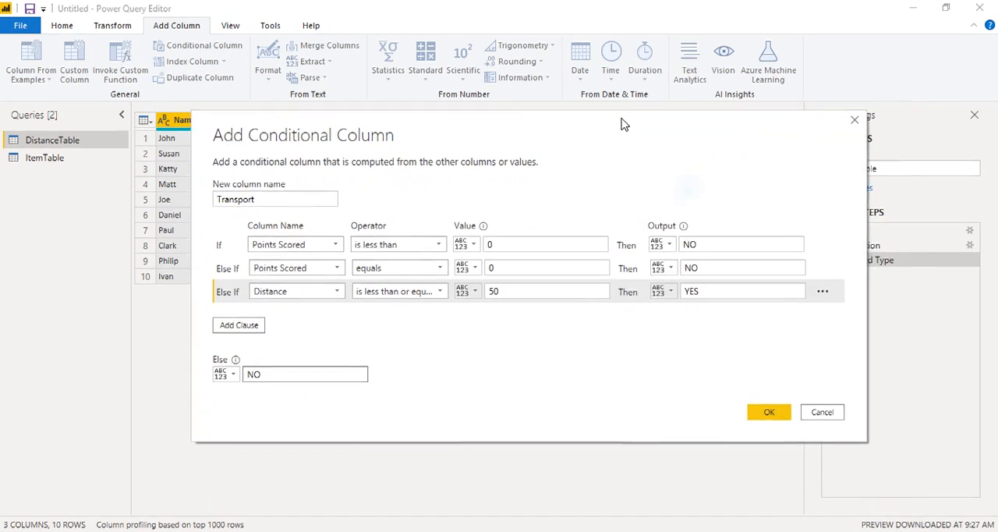
click(765, 410)
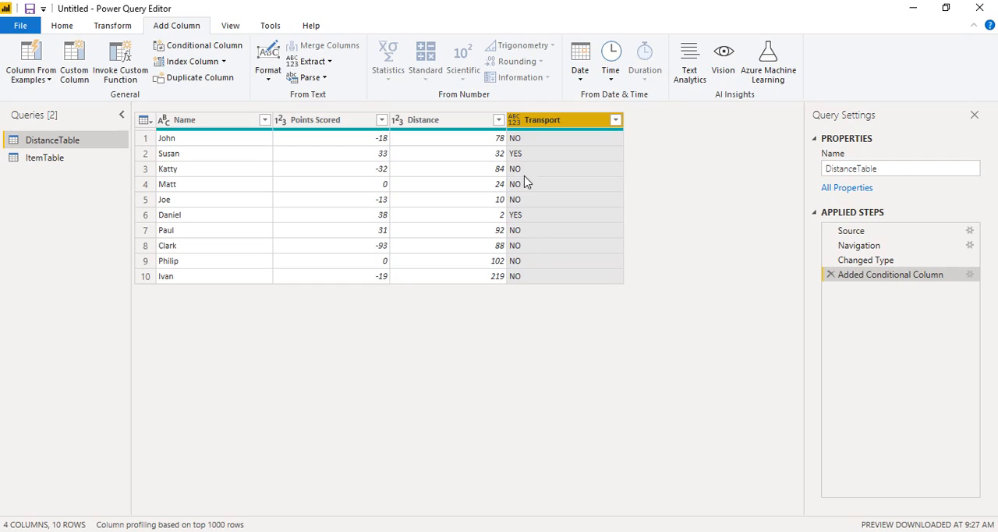
click(842, 531)
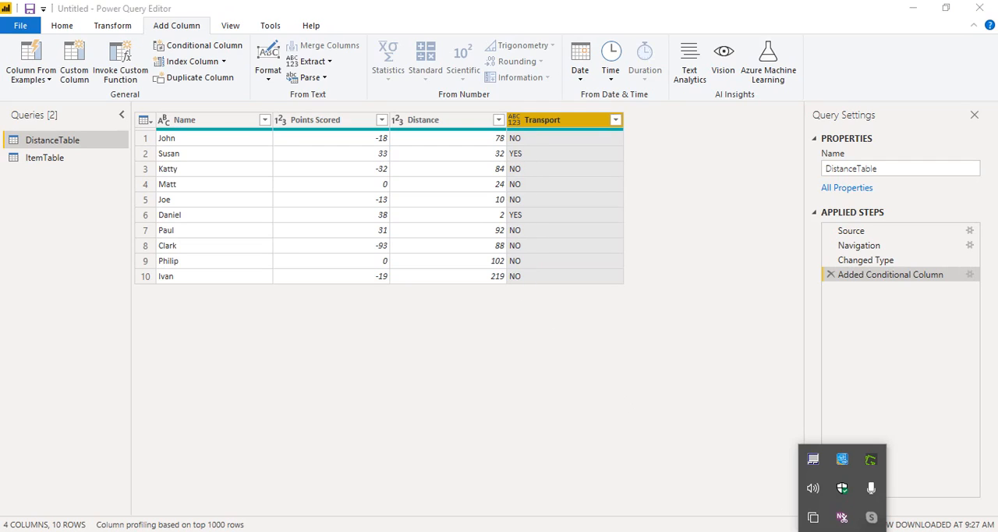